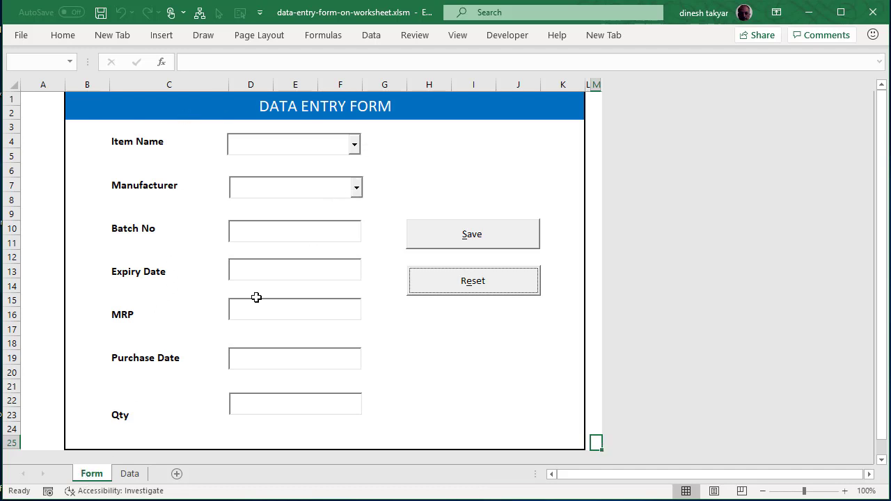
Review the record in row 2 of the Data sheet, then return to the Form sheet.
click(129, 473)
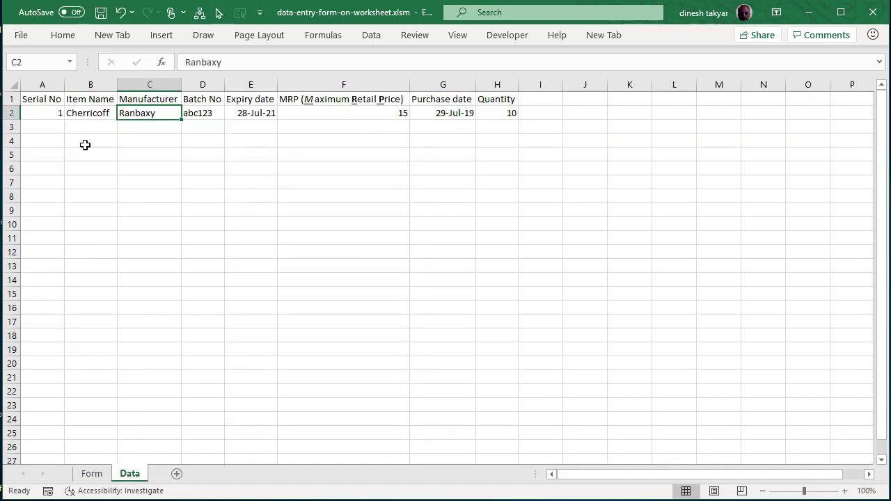
drag(49, 112, 487, 116)
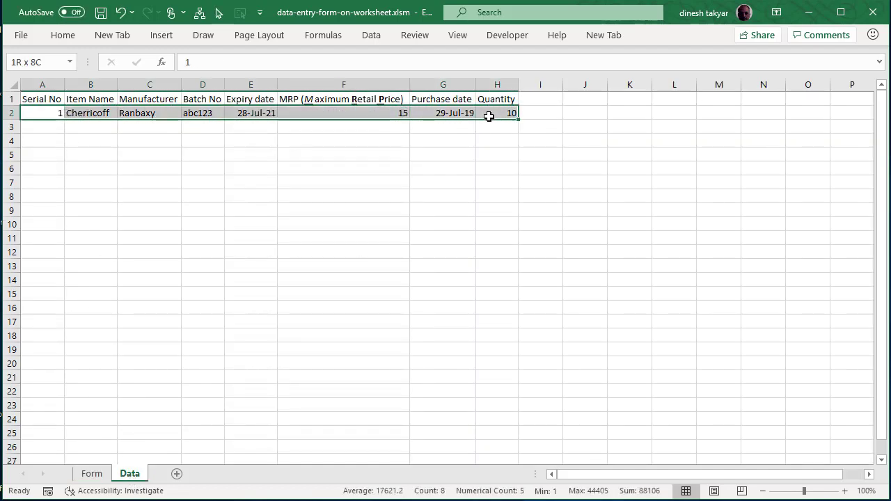
click(105, 477)
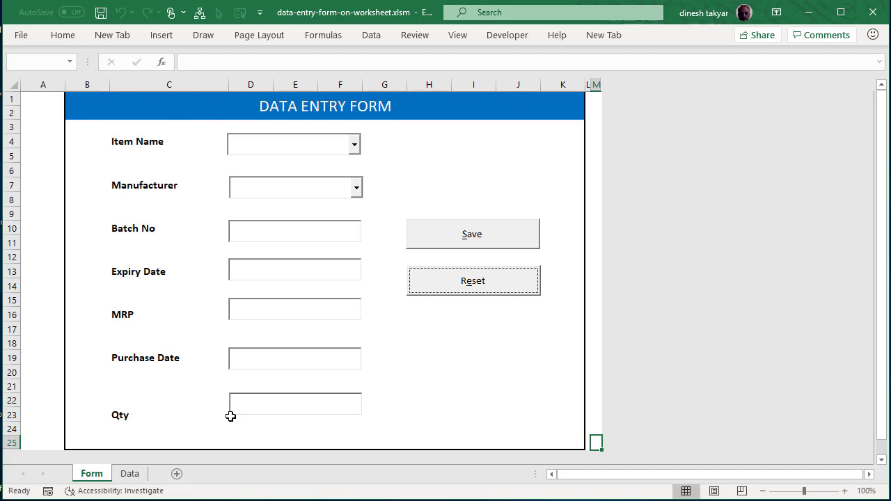
Add Sheet2 after the Data sheet, switch to it, and select D2:K3.
click(177, 476)
drag(178, 477, 135, 473)
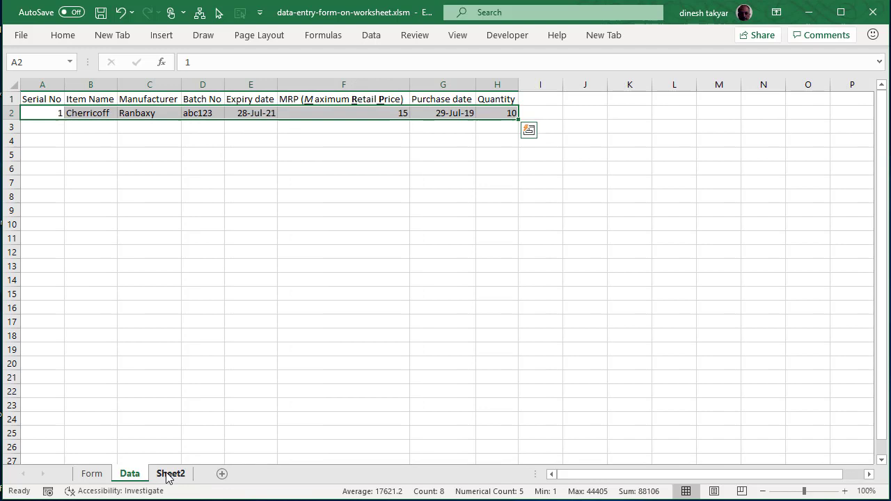
click(169, 476)
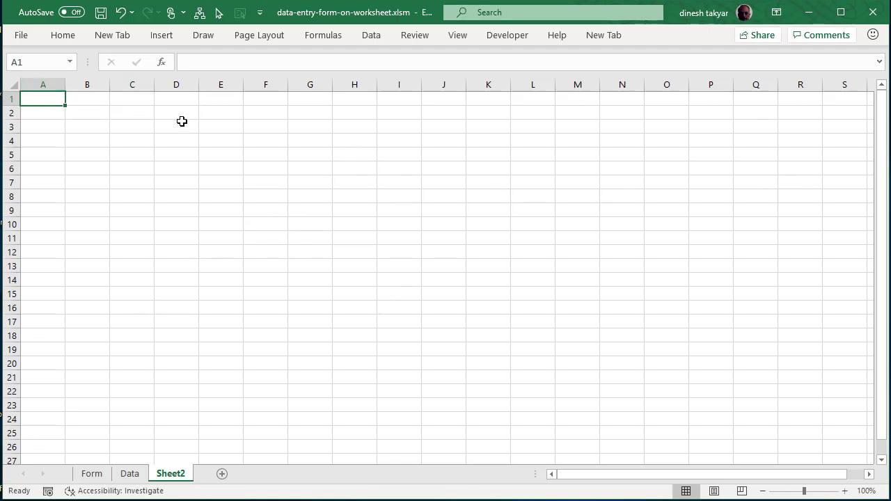
drag(172, 110, 468, 127)
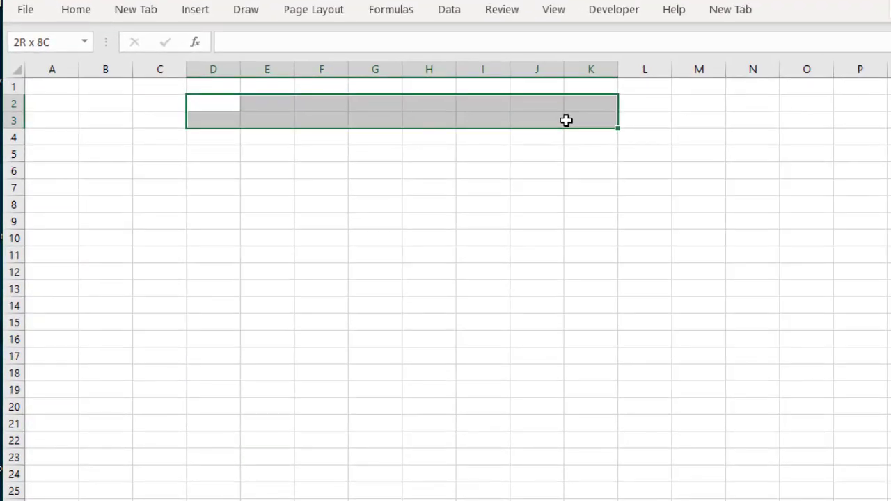
drag(566, 120, 566, 120)
Merge and centre cells D2:K3 on Sheet2.
click(82, 17)
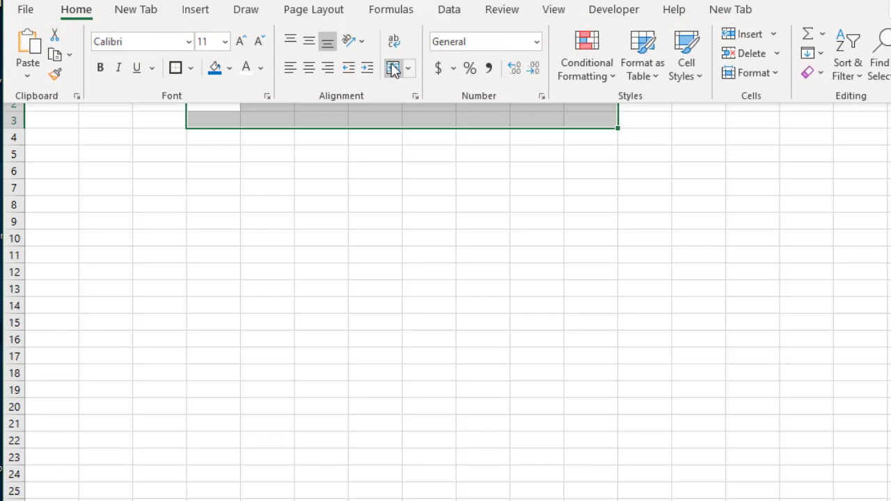
click(393, 68)
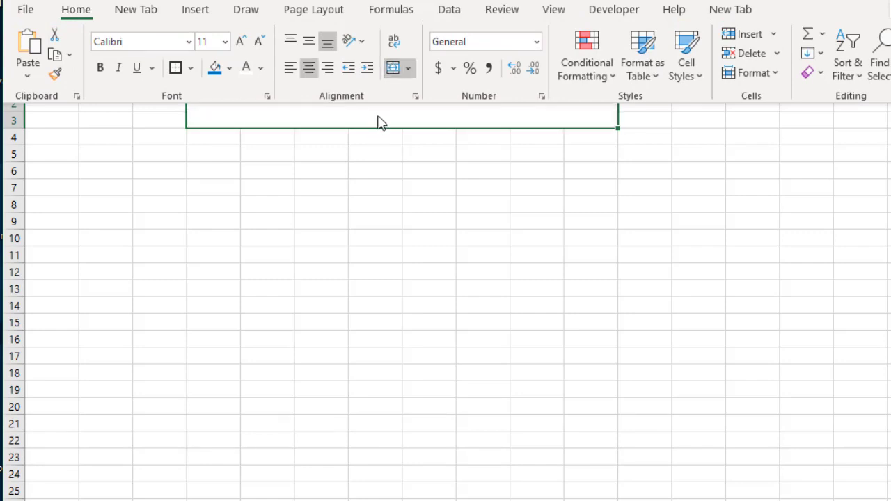
click(380, 122)
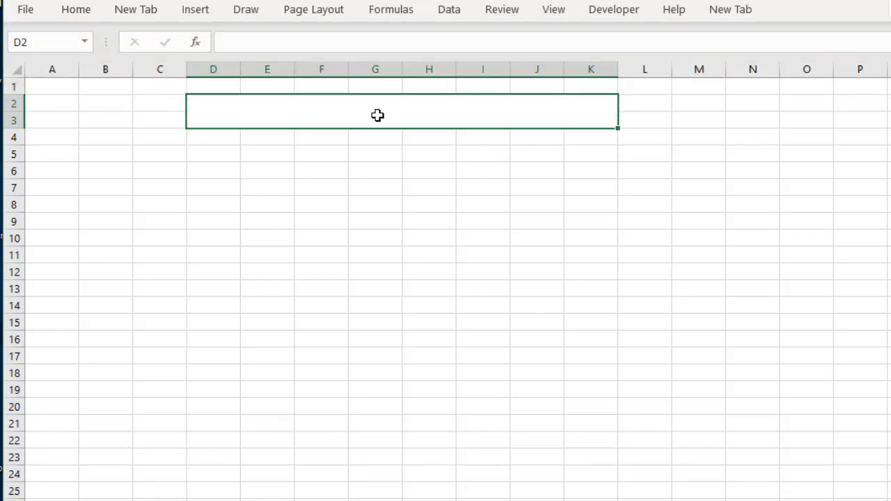
Fill the merged D2:K3 block with solid blue.
click(81, 12)
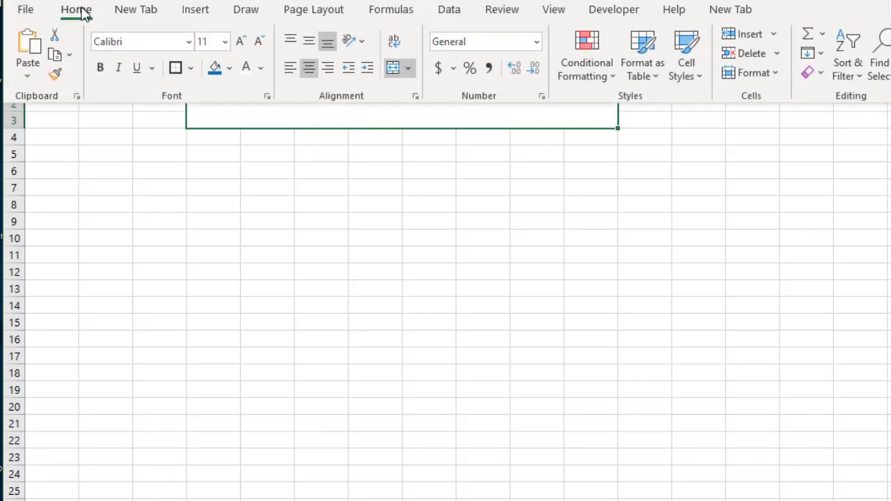
click(230, 69)
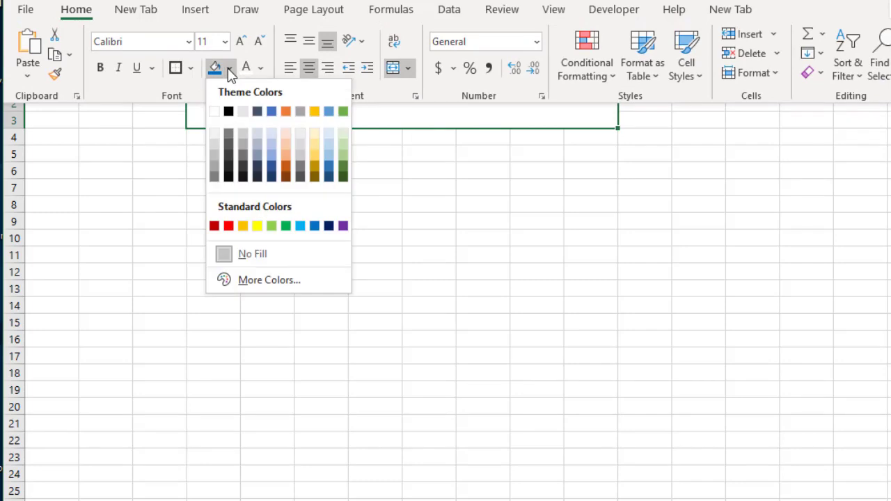
click(315, 226)
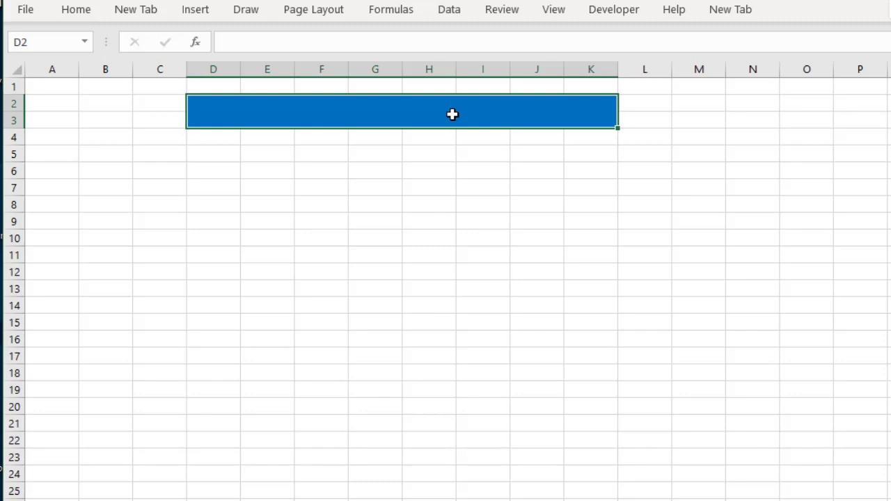
Enter the title 'DATA ENTRY FORM' in the merged blue block.
double_click(453, 114)
text(DATA)
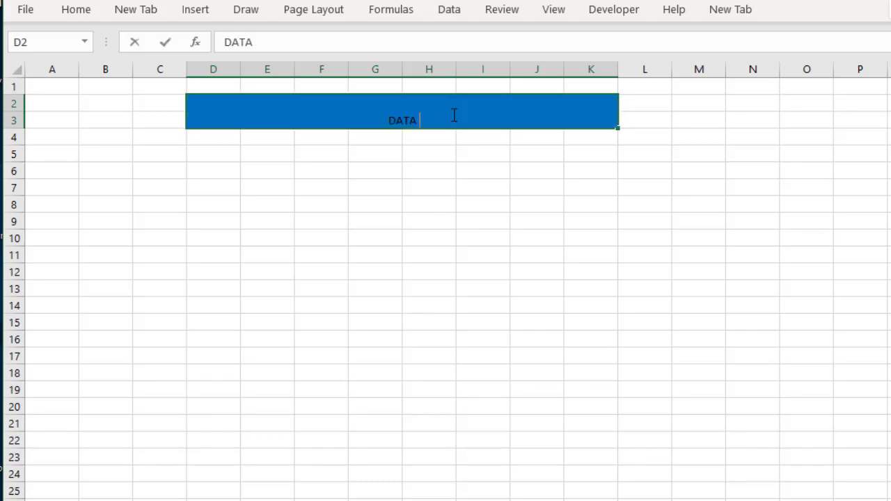
text( ENT)
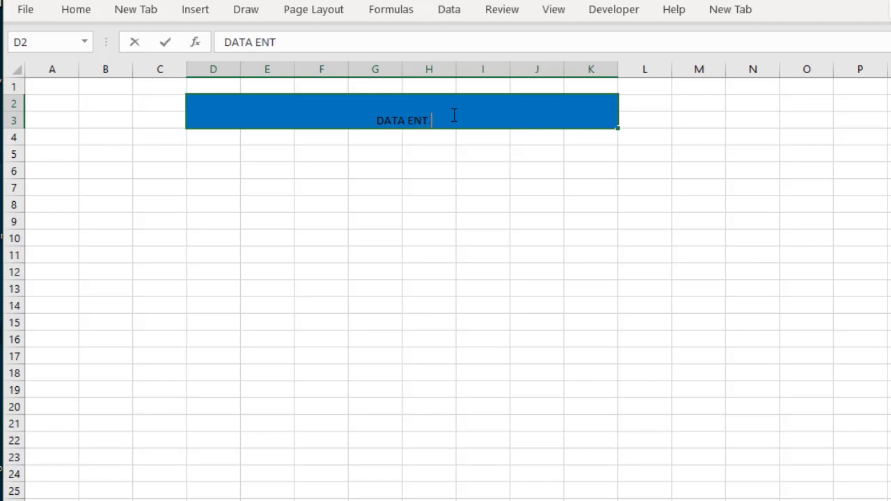
text(RY FORM)
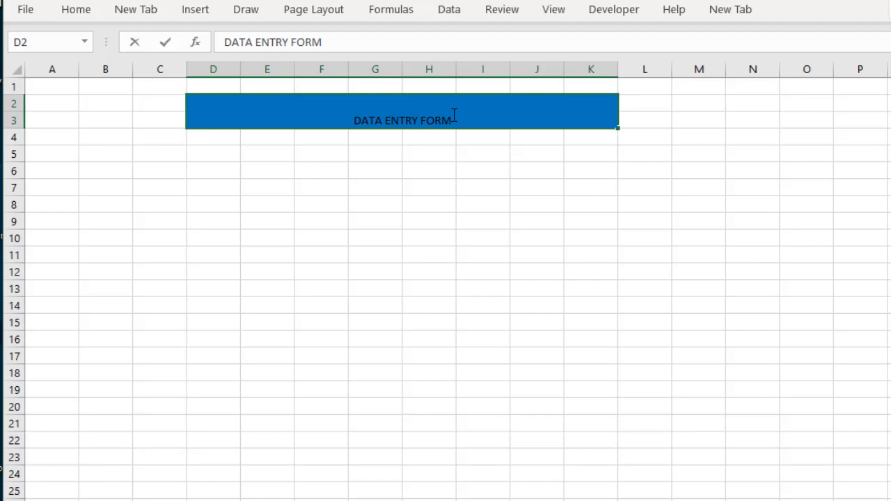
key(Return)
Make the title white, 24-point, and middle-aligned vertically.
click(454, 115)
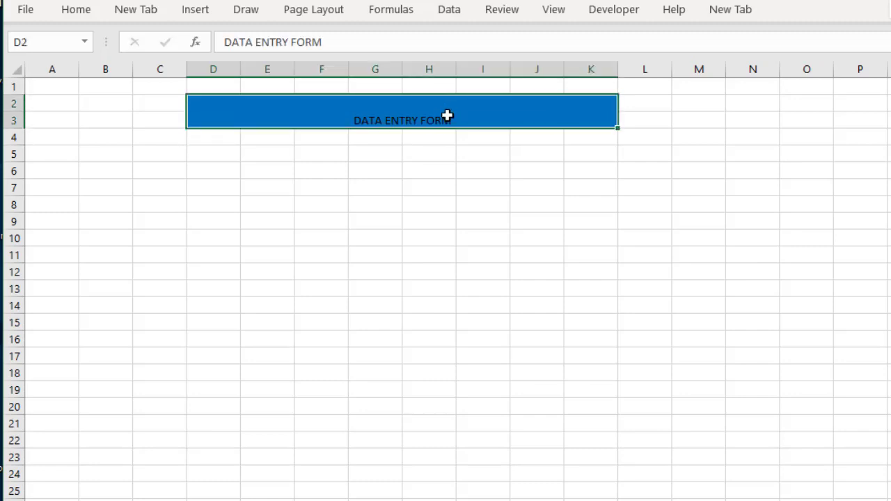
click(77, 13)
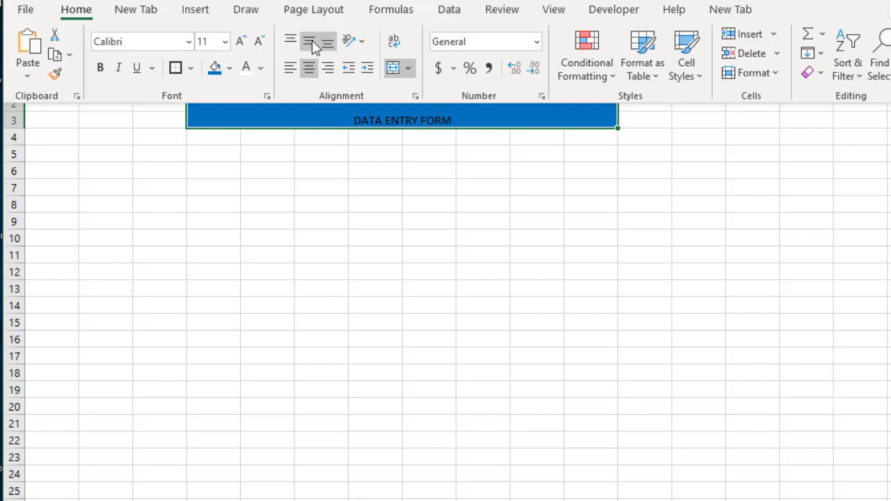
click(306, 42)
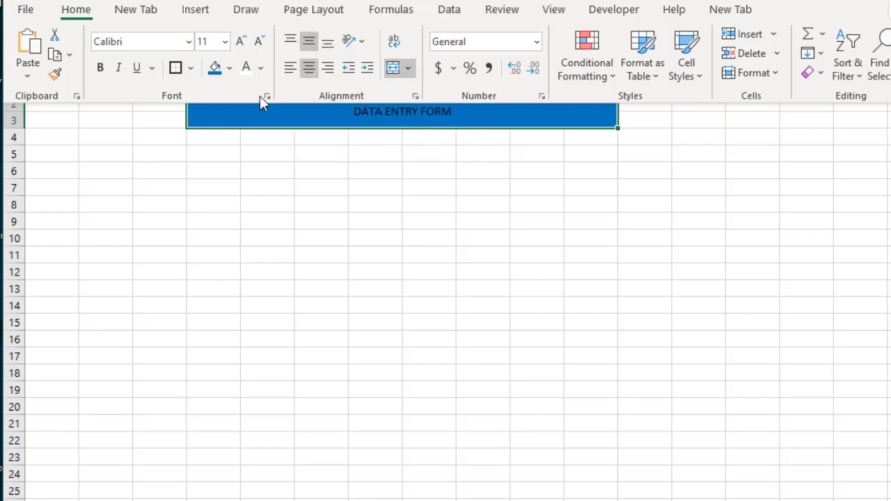
click(247, 69)
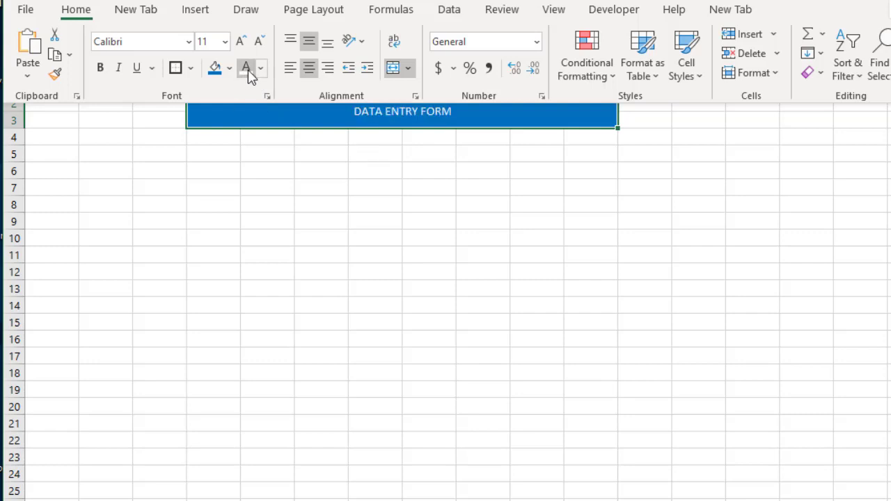
click(240, 43)
click(240, 43)
click(240, 43)
click(240, 43)
click(241, 45)
click(241, 45)
click(241, 44)
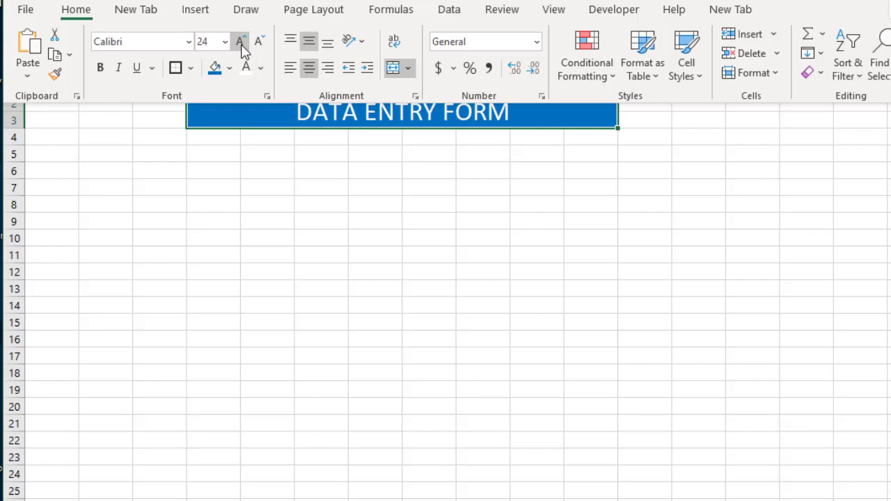
click(667, 121)
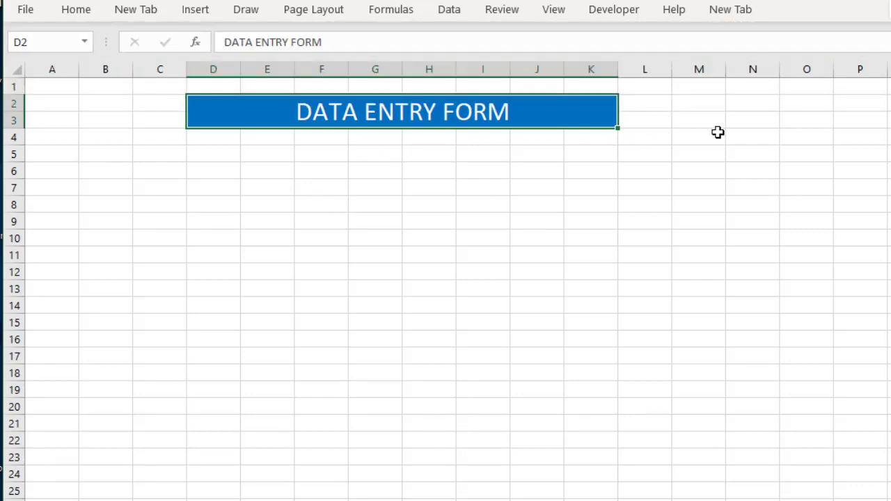
Enter 'Item Name' in D5 and widen column D slightly.
click(216, 156)
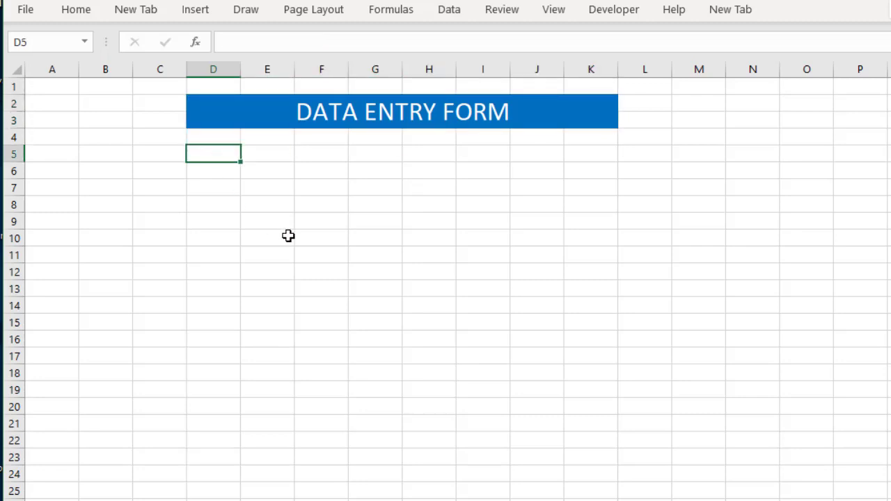
text(Item Name)
key(Return)
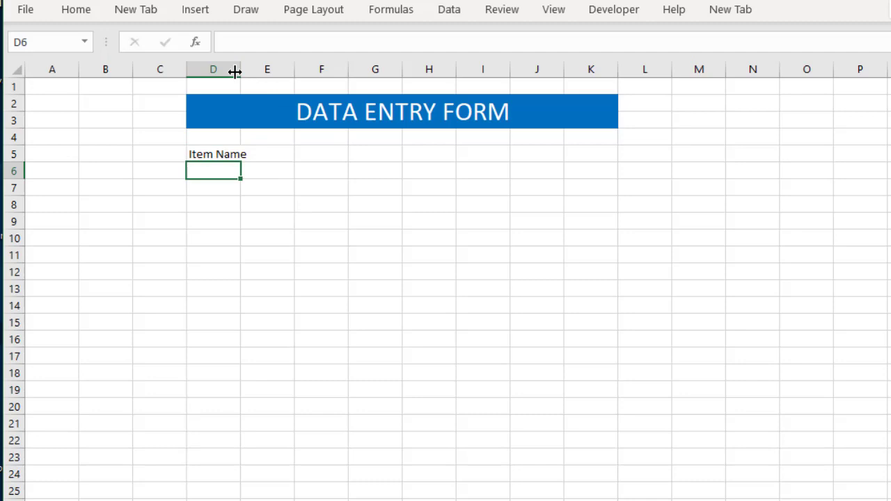
drag(243, 72, 251, 72)
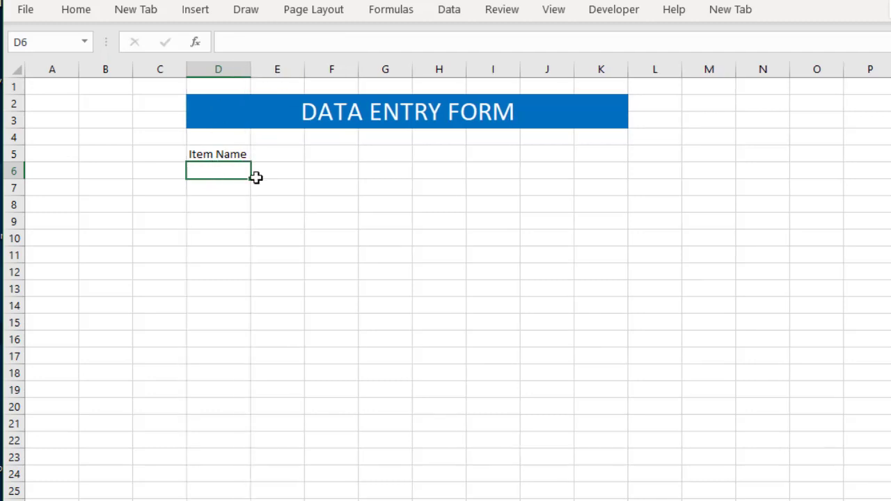
Open Excel Options at Customize the Ribbon to check the Developer tab is enabled.
click(590, 11)
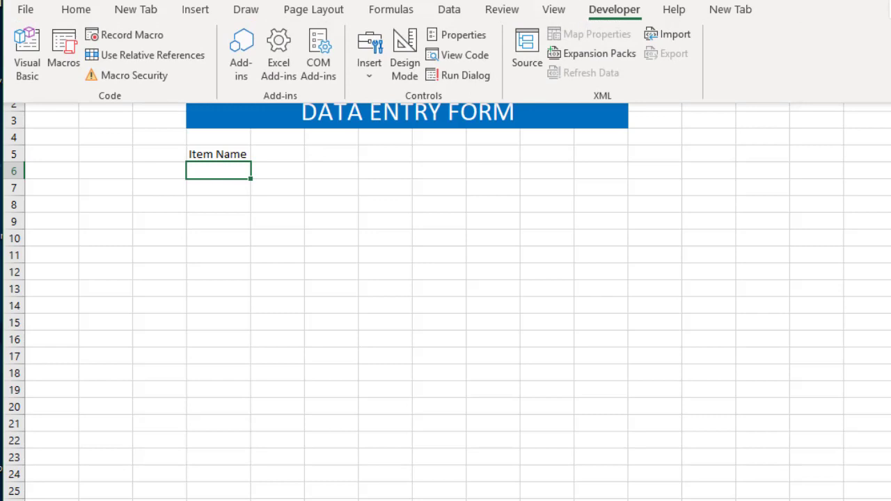
right_click(584, 15)
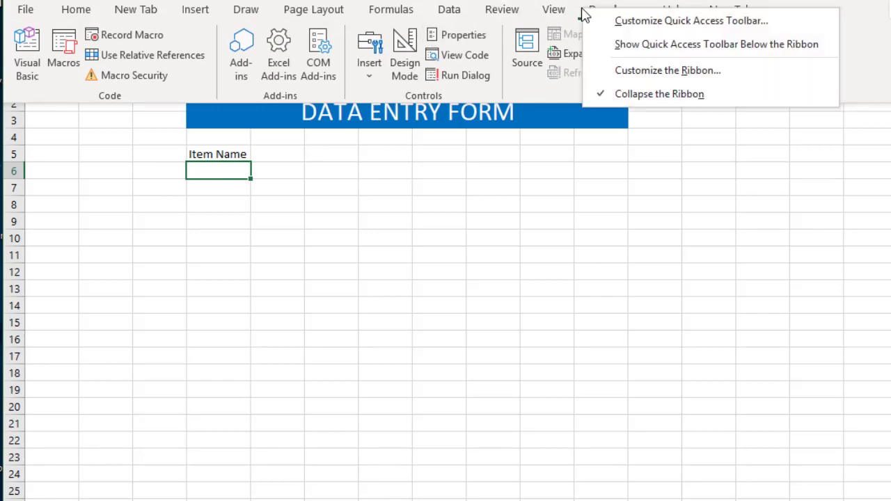
click(669, 71)
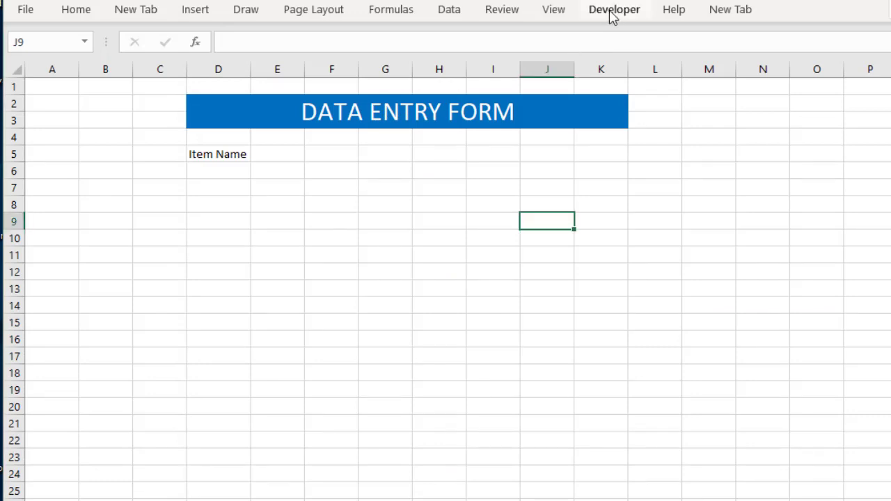
Draw an ActiveX combo box snapped across F5:H6 beside the Item Name label.
click(611, 12)
click(371, 82)
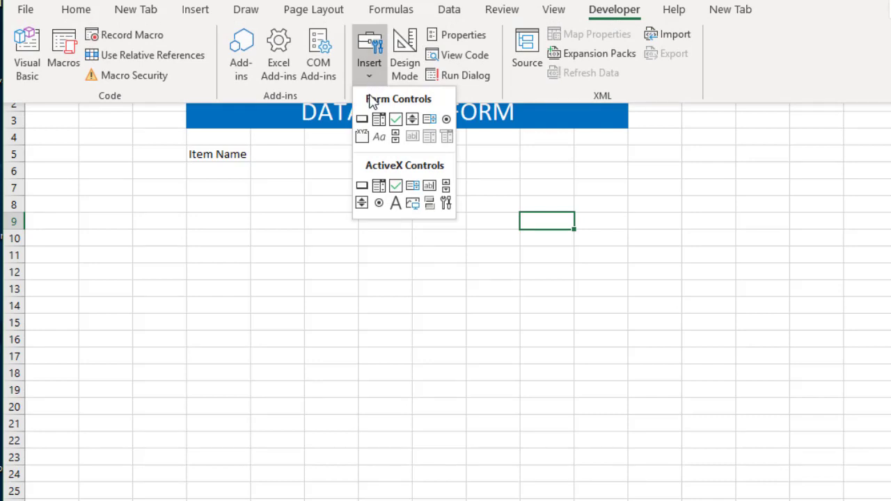
click(379, 187)
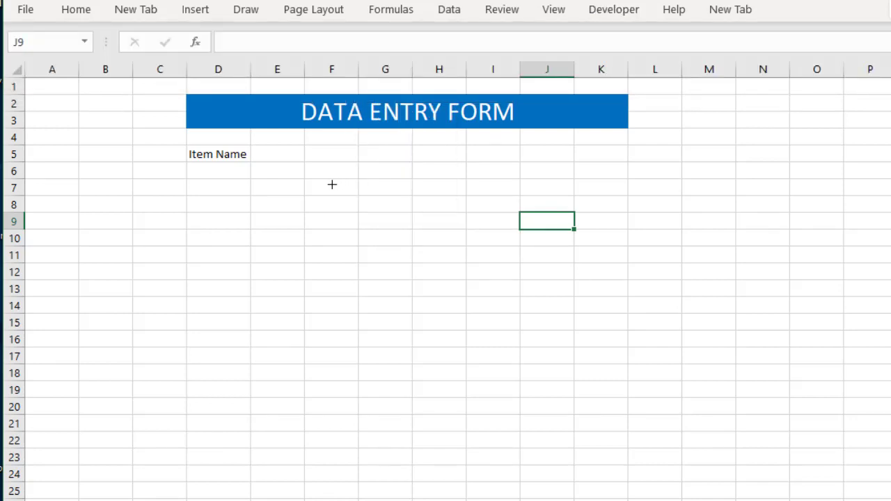
key(alt)
drag(307, 147, 446, 182)
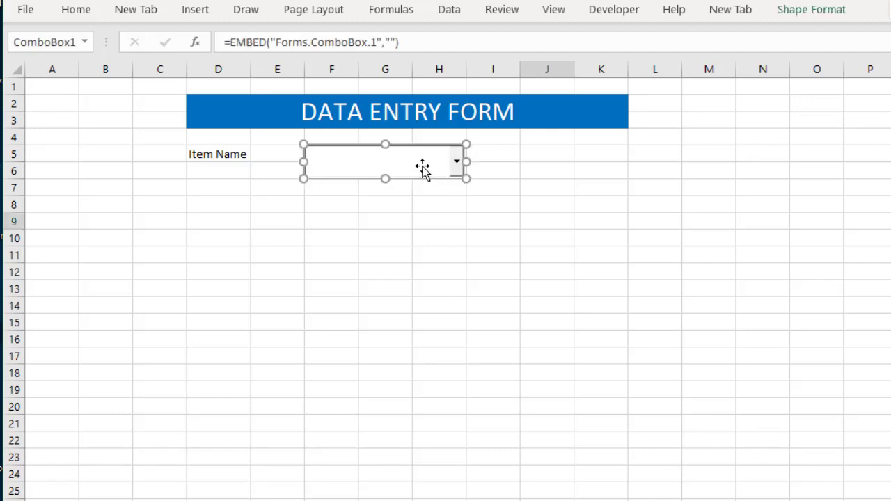
Change the combo box's (Name) property from ComboBox1 to cboTest, then close Properties.
right_click(423, 167)
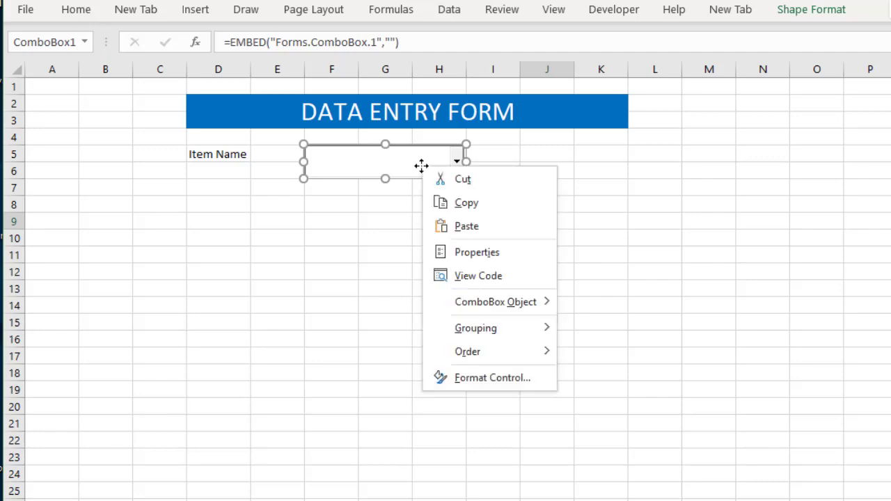
click(474, 252)
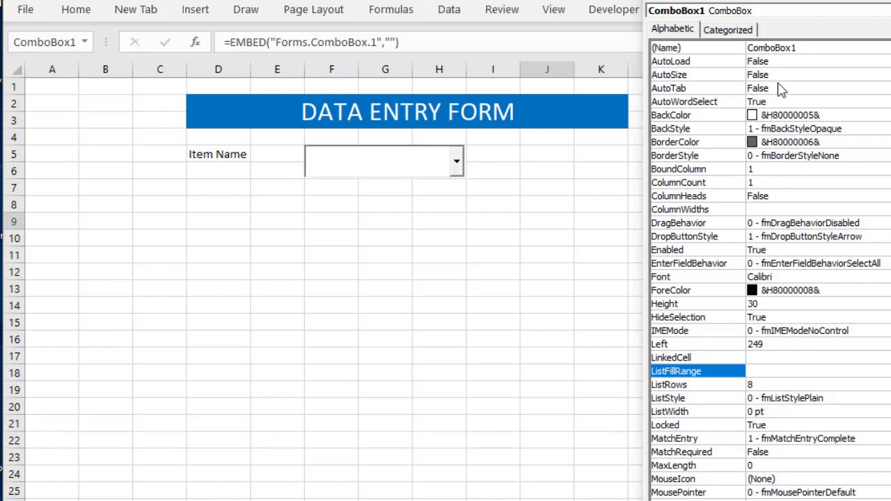
click(810, 48)
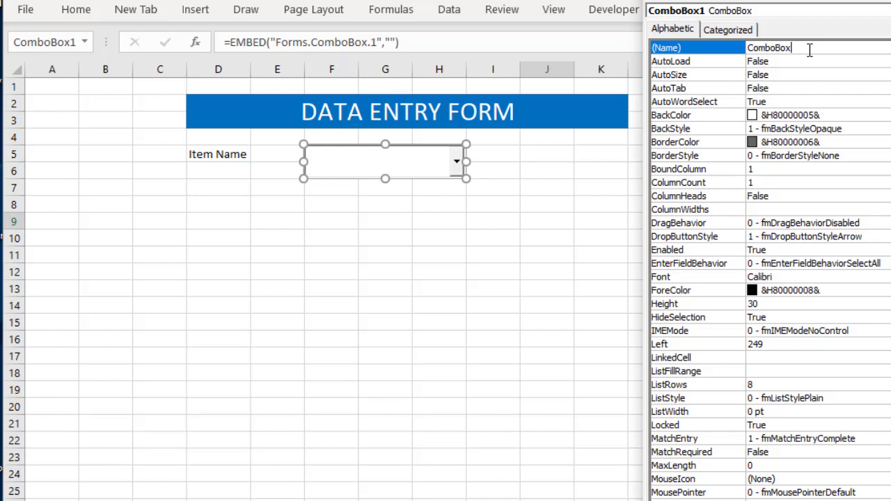
key(BackSpace)
key(BackSpace)
key(BackSpace)
key(BackSpace)
key(BackSpace)
key(BackSpace)
key(BackSpace)
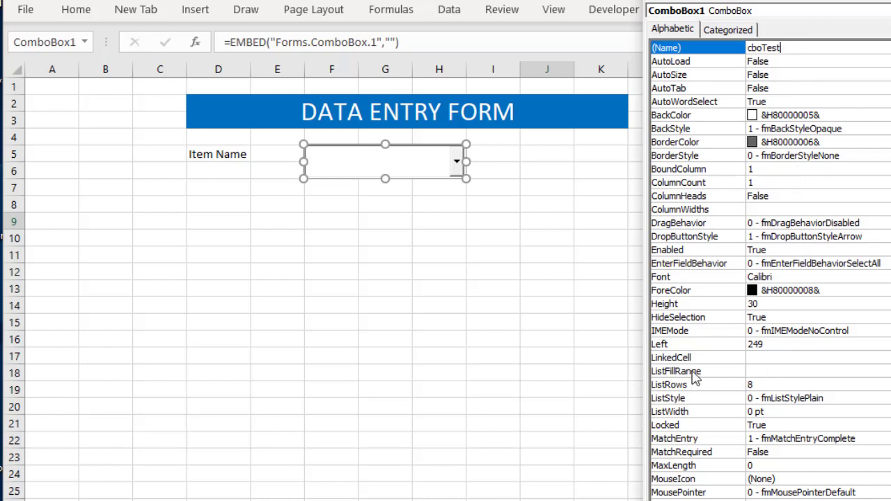
click(768, 372)
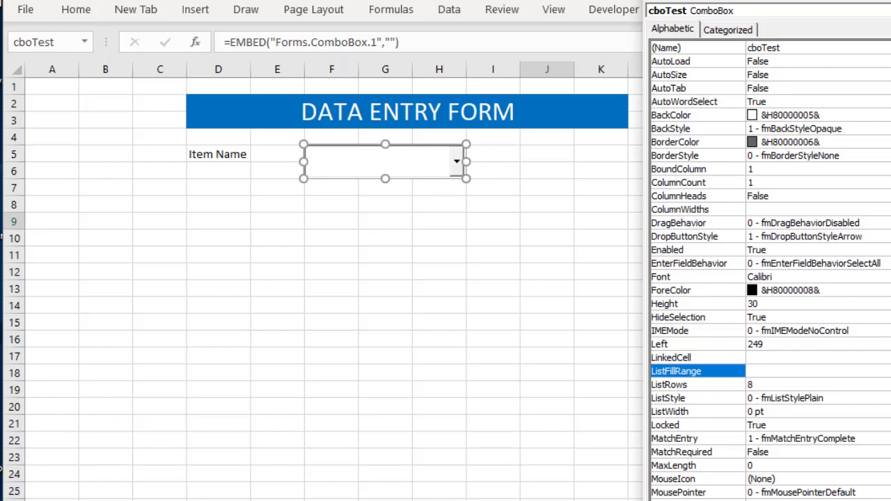
click(613, 241)
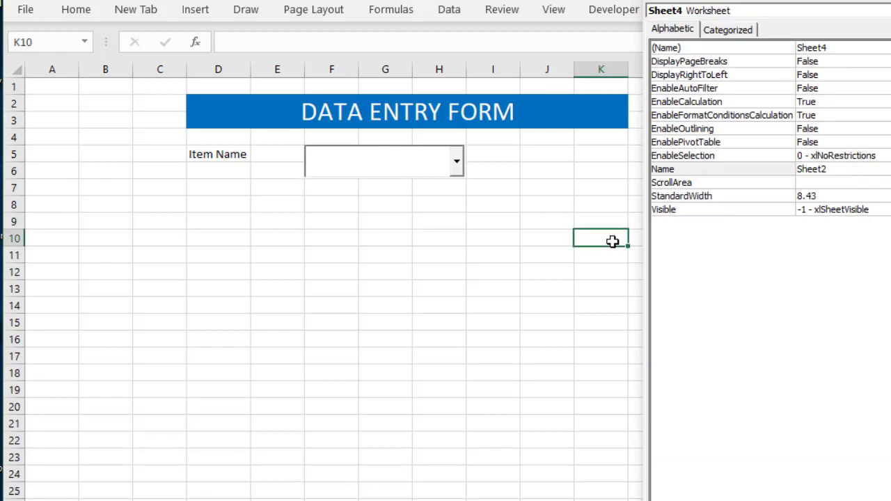
click(592, 306)
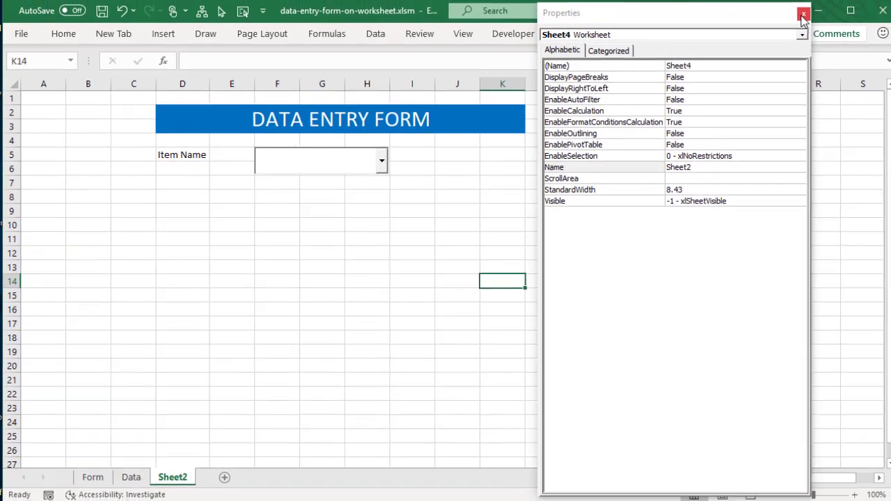
click(803, 15)
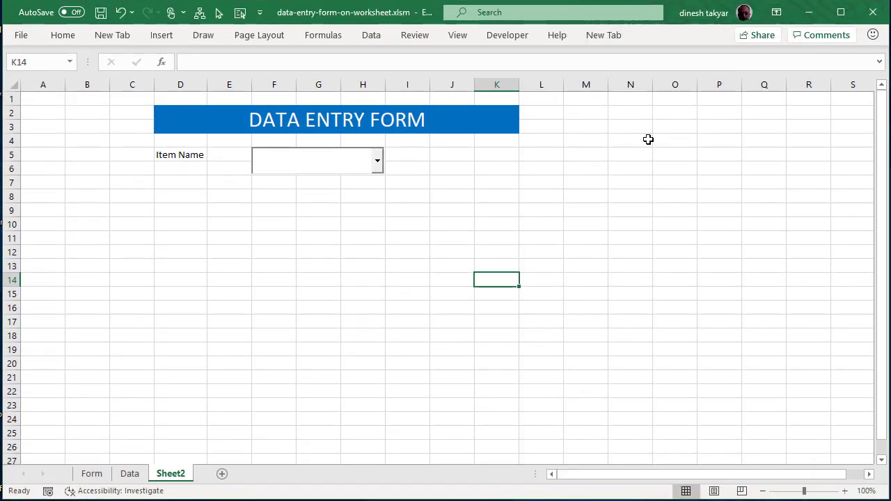
Enter a, b, c, d and e down cells O2 to O6 and select them.
click(645, 116)
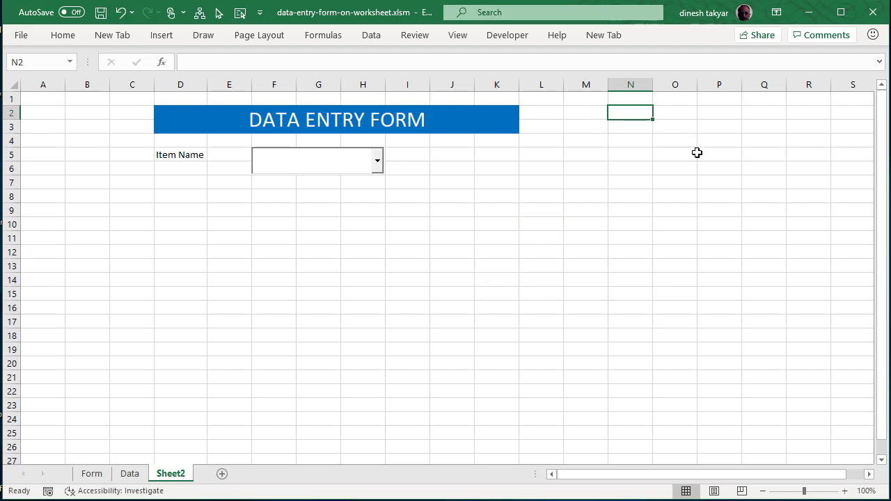
click(673, 115)
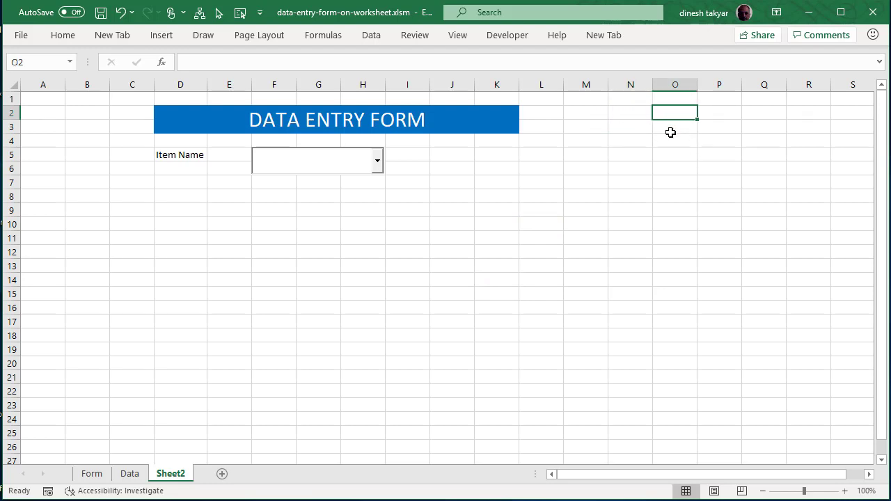
text(a)
key(Return)
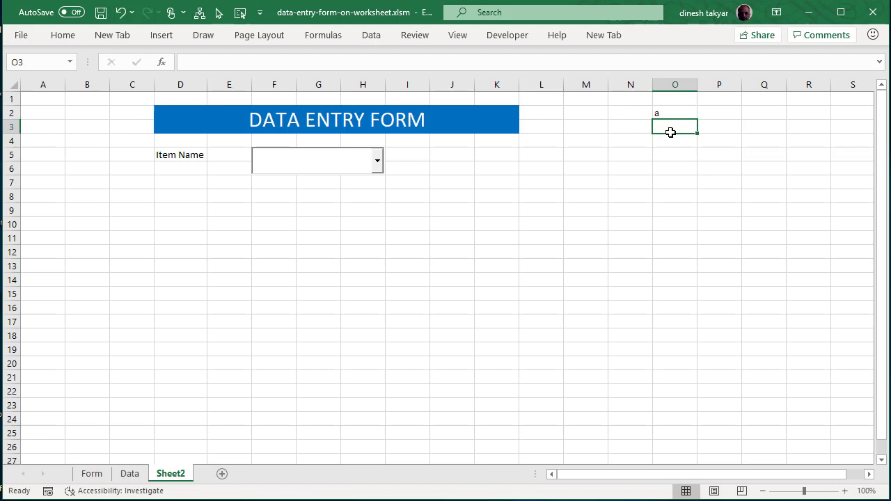
text(b)
key(Return)
text(c)
key(Return)
text(d)
key(Return)
text(e)
key(Return)
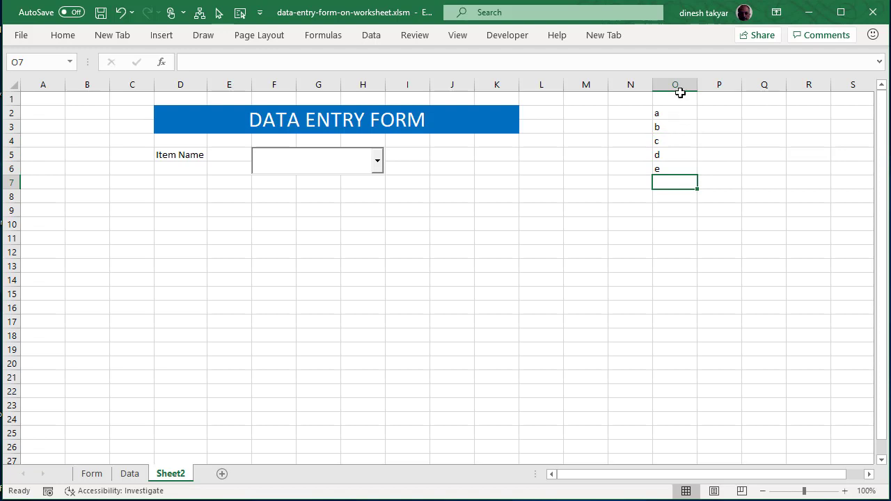
drag(669, 114, 674, 165)
Set cboTest's ListFillRange property to O2:O6.
click(684, 116)
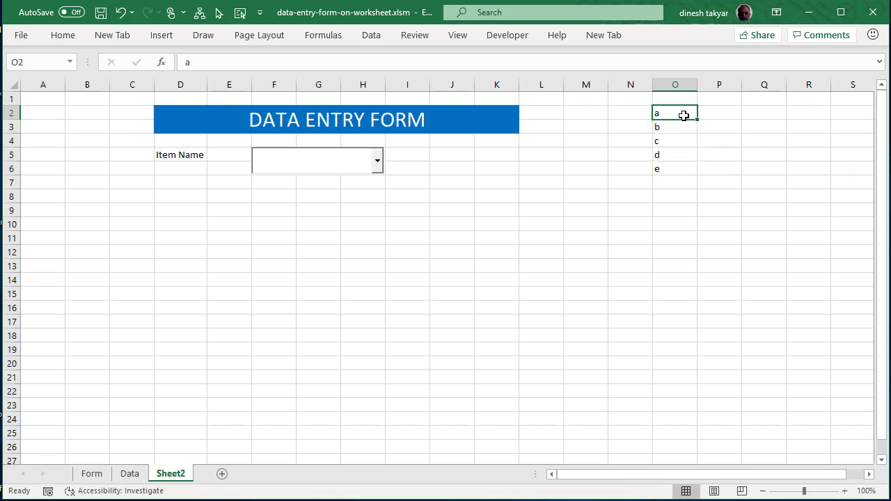
click(288, 162)
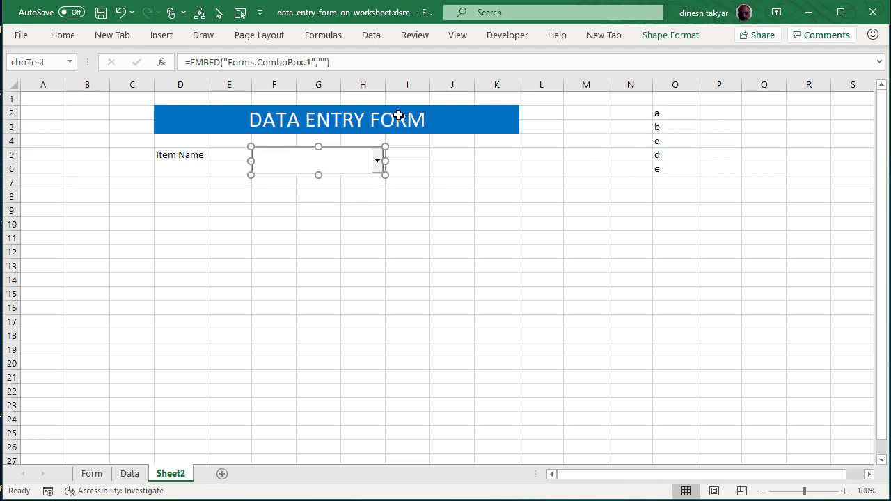
click(508, 36)
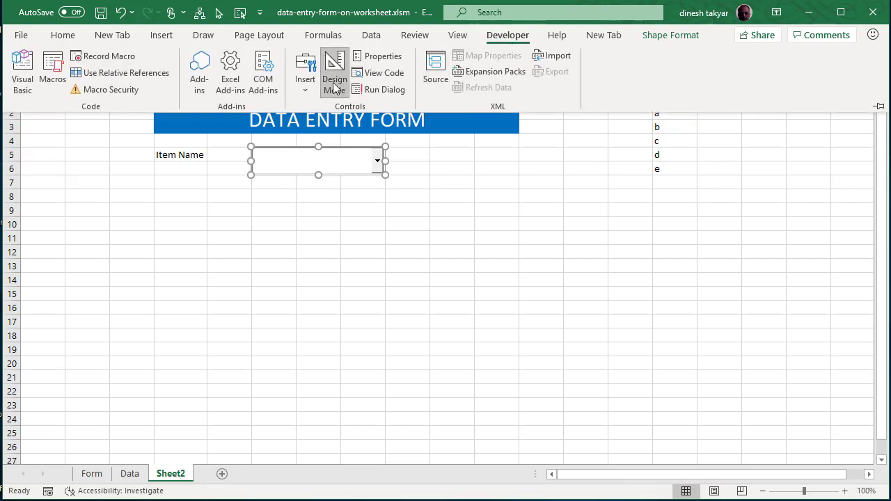
right_click(301, 161)
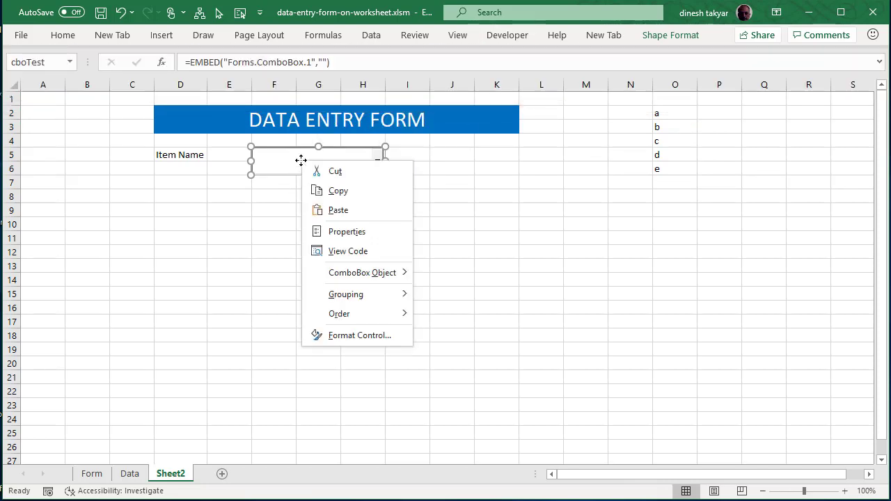
click(341, 232)
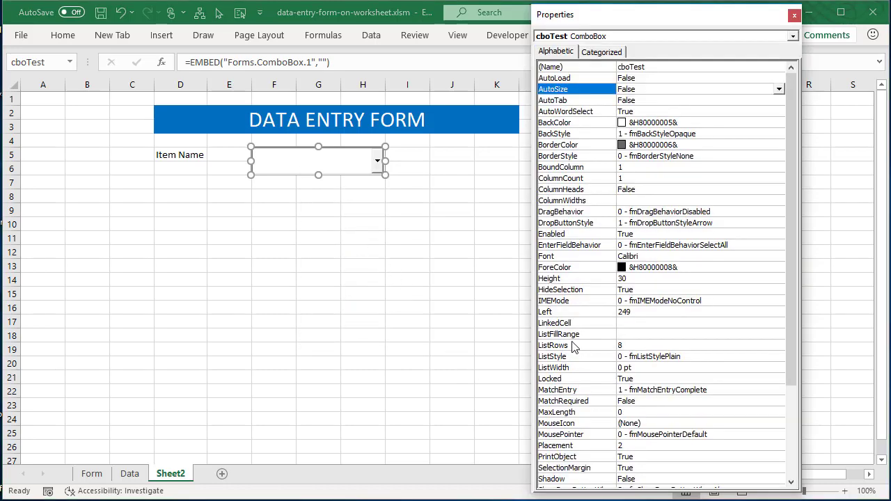
click(627, 335)
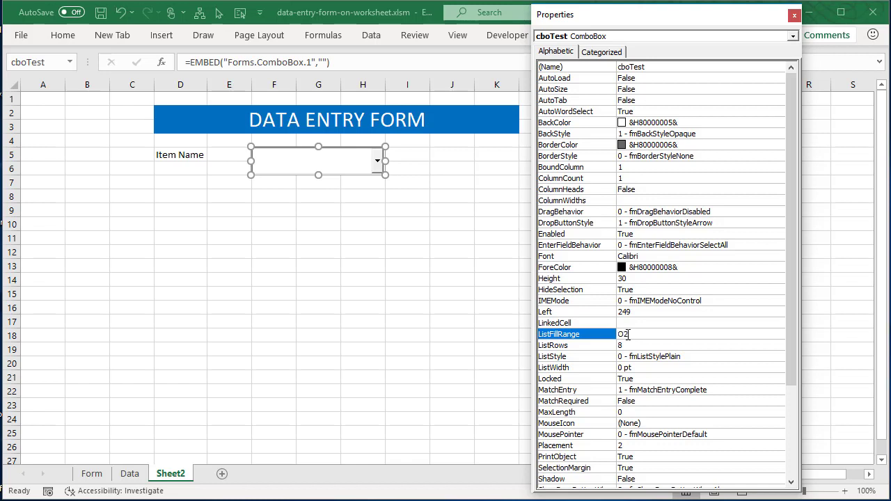
text(O2:O6)
Turn off Design Mode and open cboTest's dropdown to confirm it lists a–e.
click(438, 196)
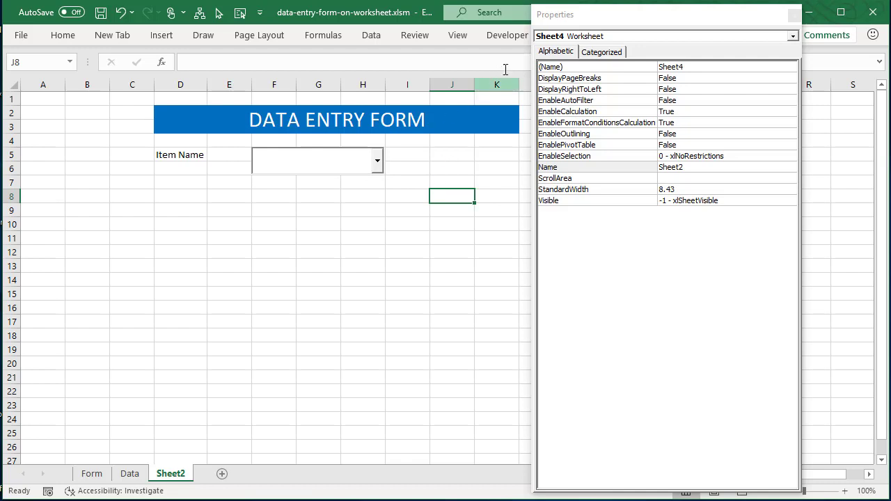
click(505, 42)
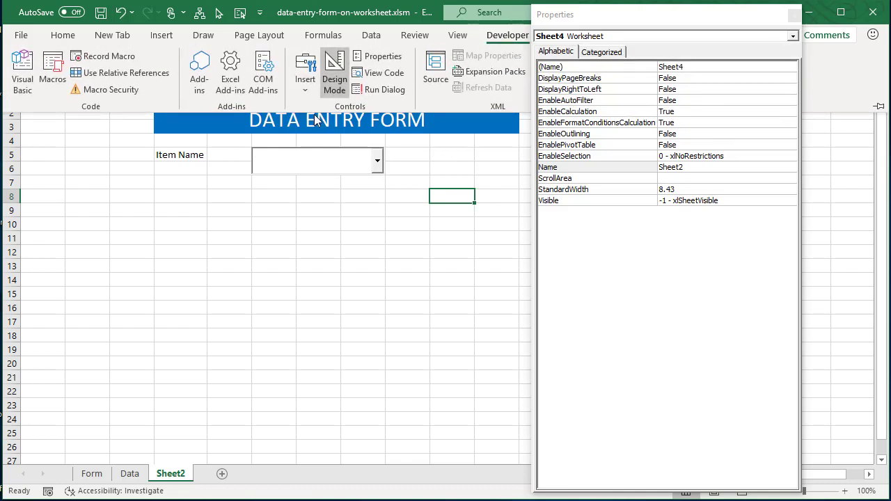
click(335, 85)
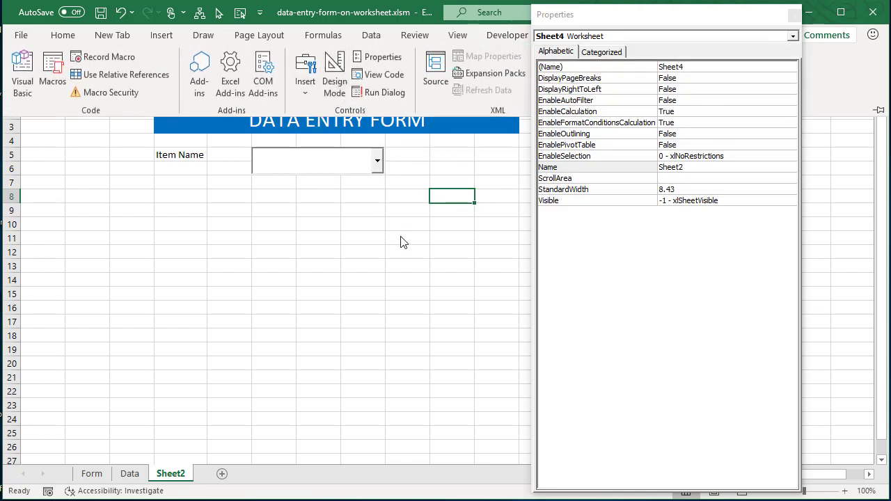
click(377, 163)
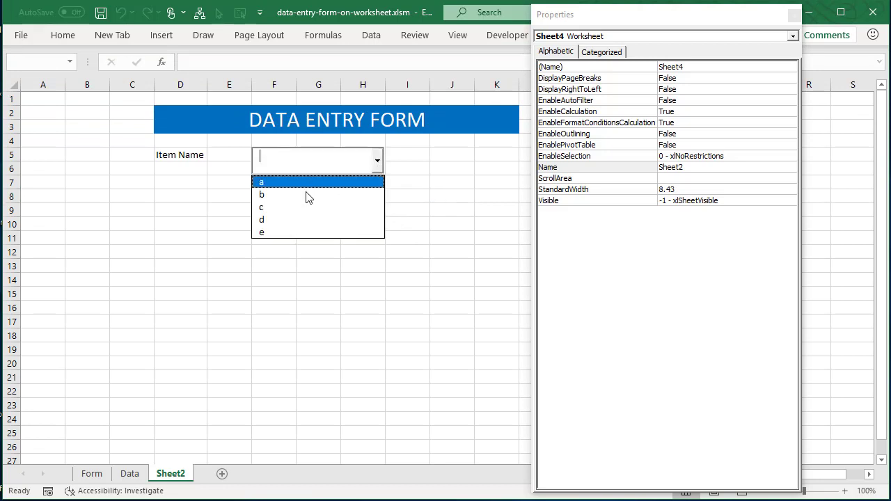
click(409, 182)
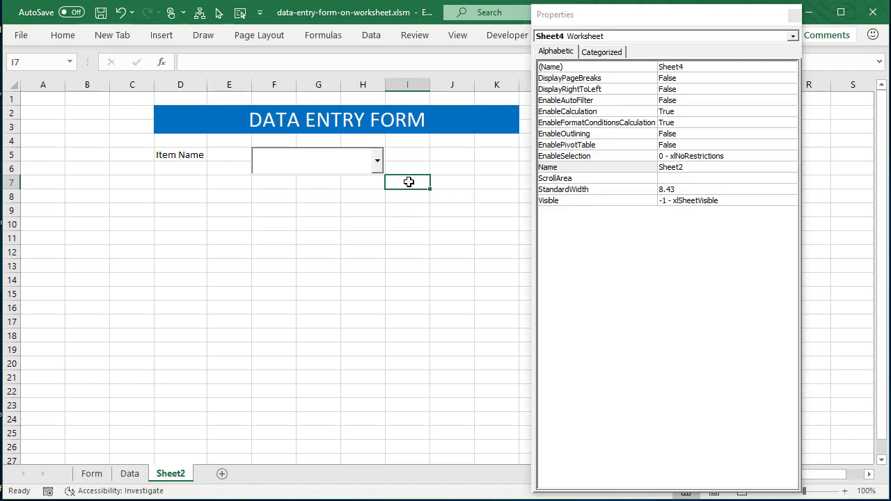